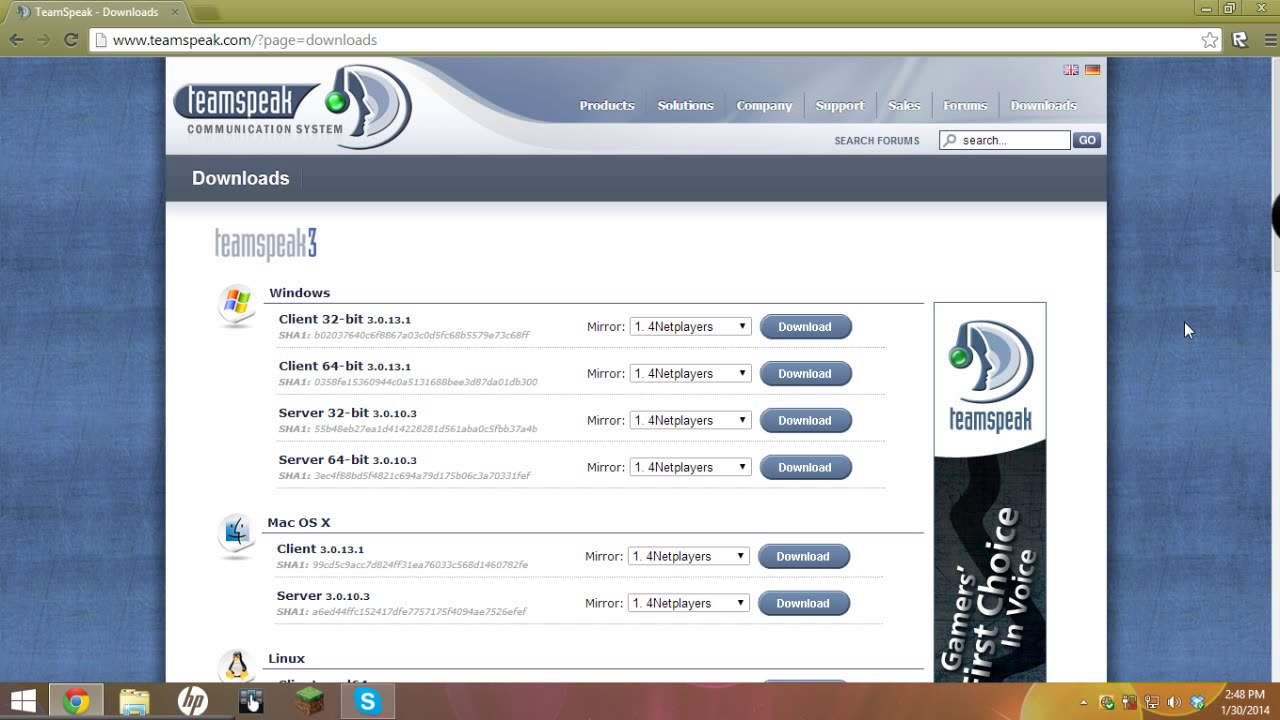
# Request the Windows Client 32-bit download from the 4Netplayers mirror
pyautogui.scroll(-3, 1274, 268)
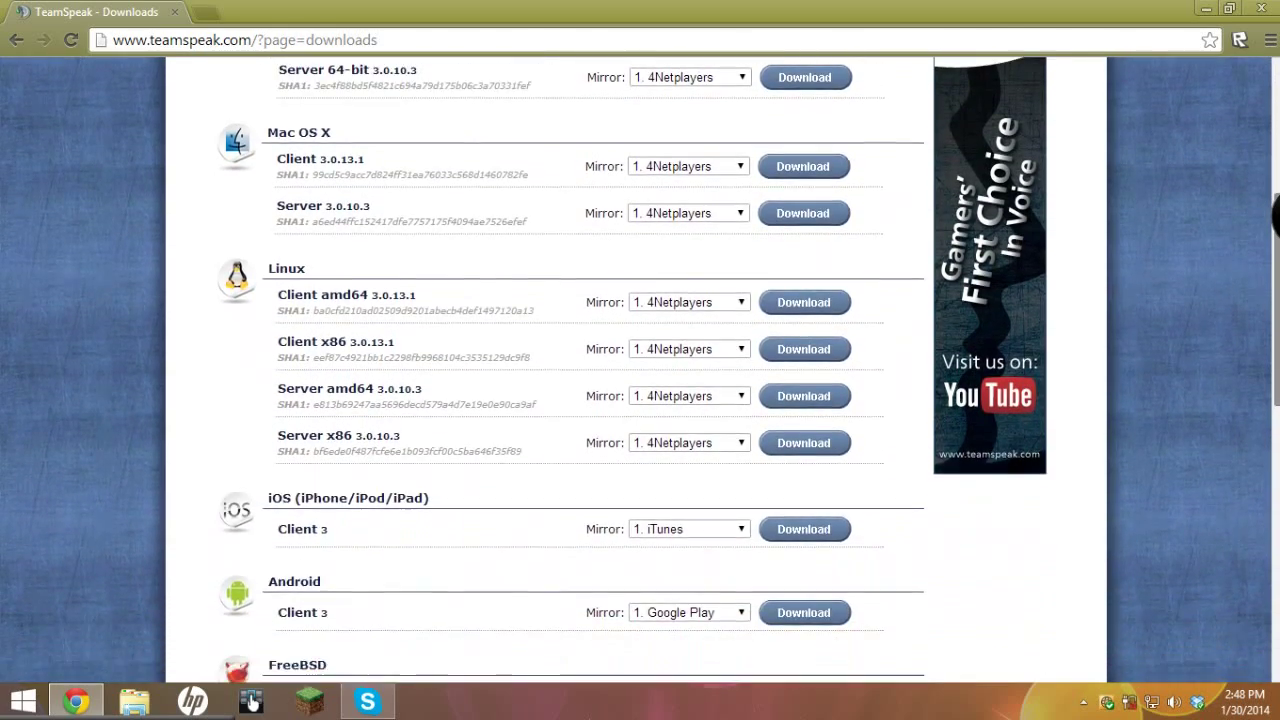
pyautogui.scroll(3, 1263, 252)
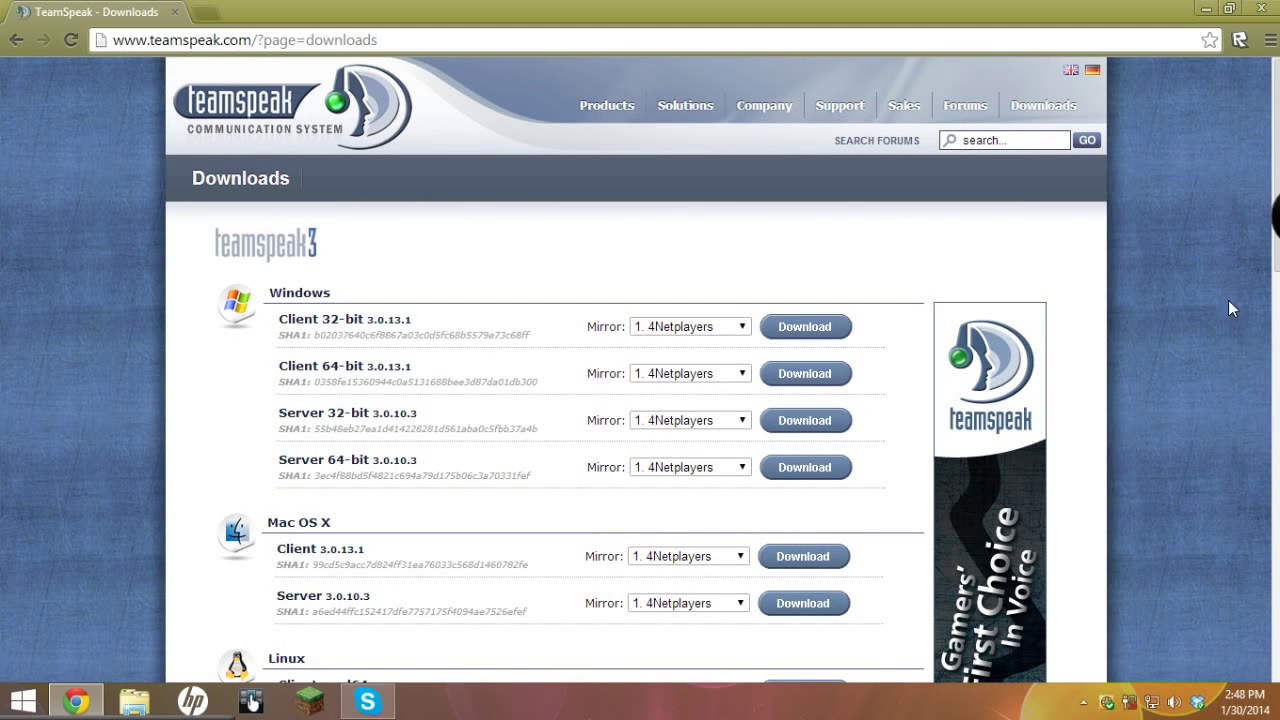
pyautogui.moveTo(1277, 262)
pyautogui.mouseDown()
pyautogui.moveTo(1277, 273)
pyautogui.moveTo(1274, 260)
pyautogui.mouseUp()
pyautogui.moveTo(222, 262); pyautogui.dragTo(634, 491)
pyautogui.moveTo(280, 406); pyautogui.dragTo(872, 450)
pyautogui.click(895, 465)
pyautogui.click(817, 330)
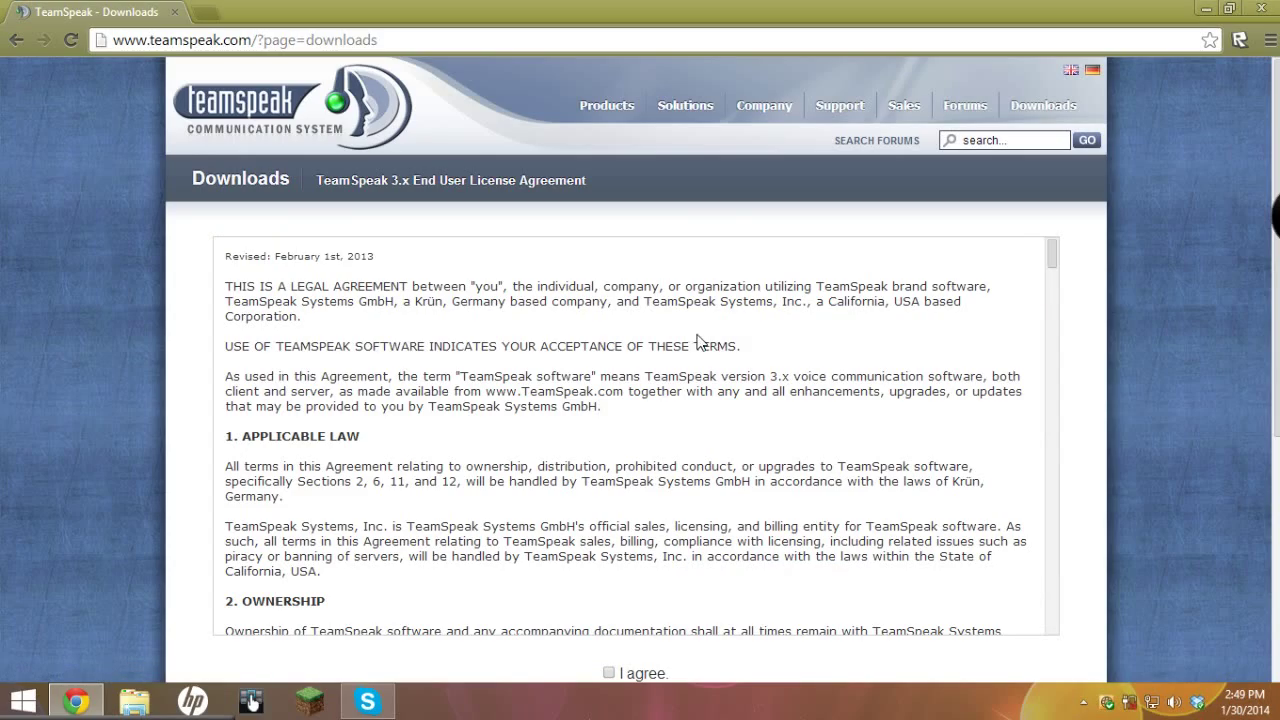
# Go through the TeamSpeak 3.x End User License Agreement to its end, agree to it and submit
pyautogui.moveTo(1278, 308); pyautogui.dragTo(1278, 321)
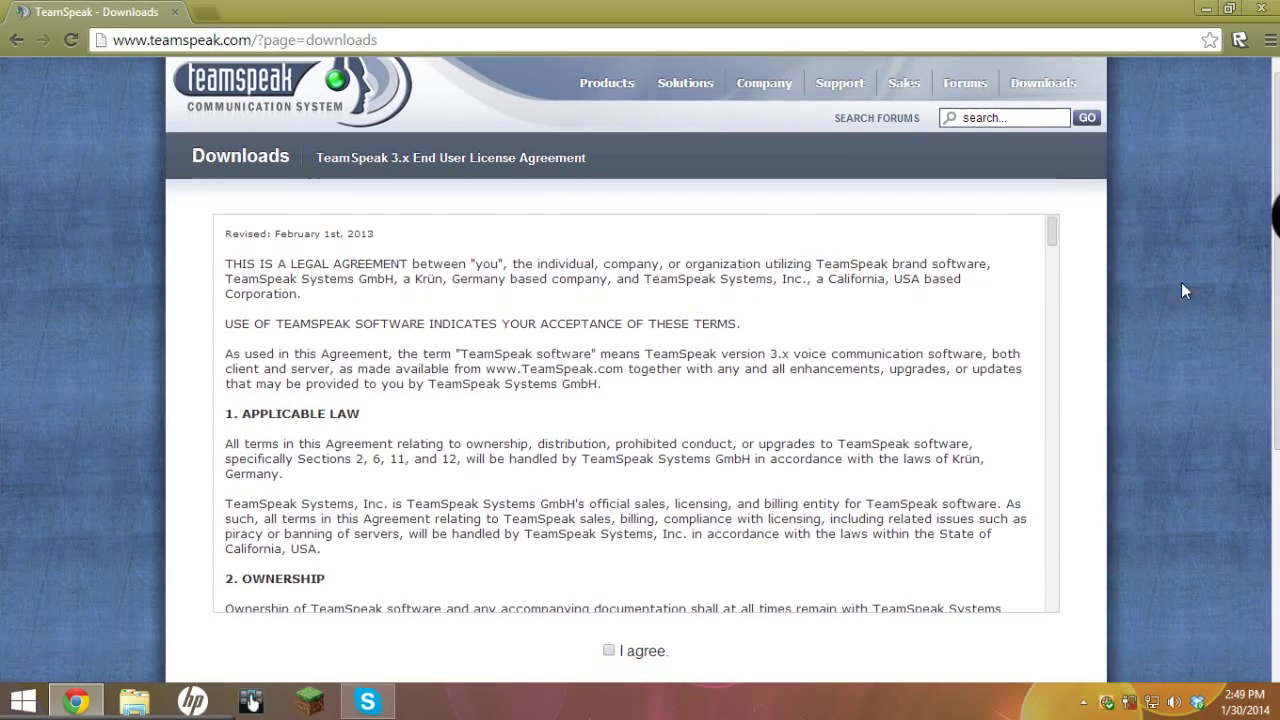
pyautogui.moveTo(1051, 243); pyautogui.dragTo(1054, 612)
pyautogui.moveTo(1276, 364); pyautogui.dragTo(1276, 453)
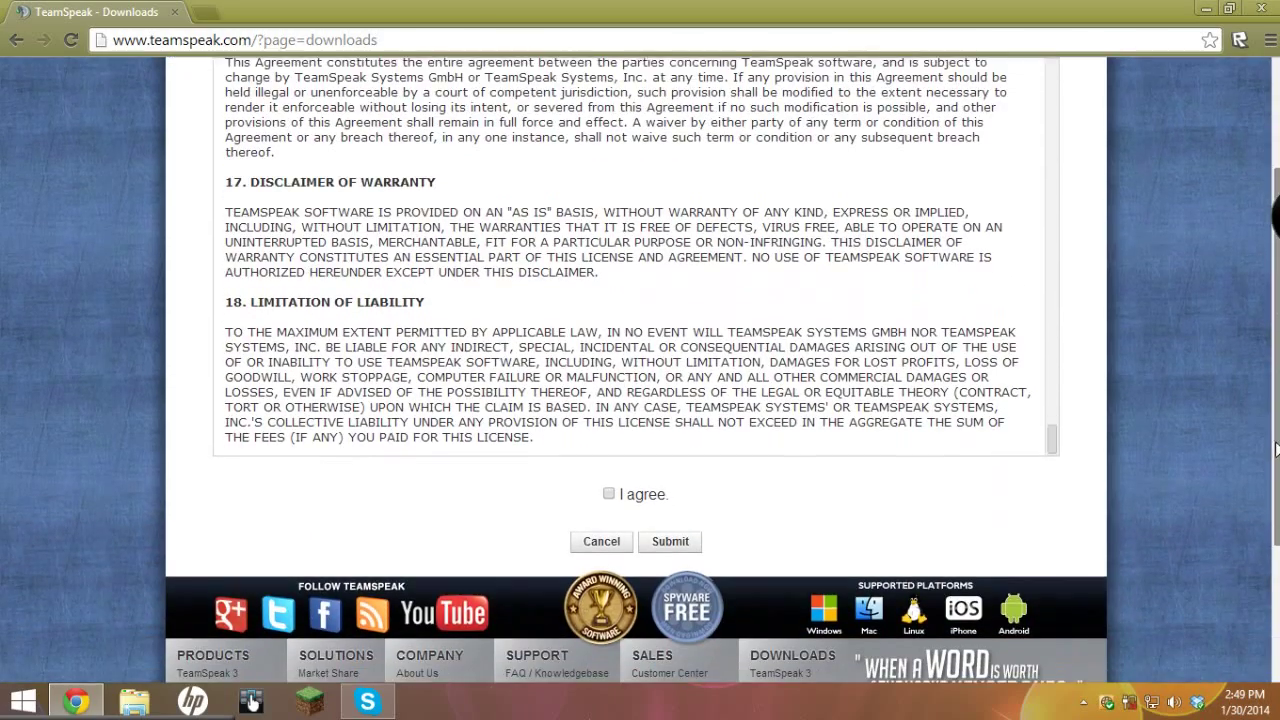
pyautogui.click(609, 491)
pyautogui.click(653, 541)
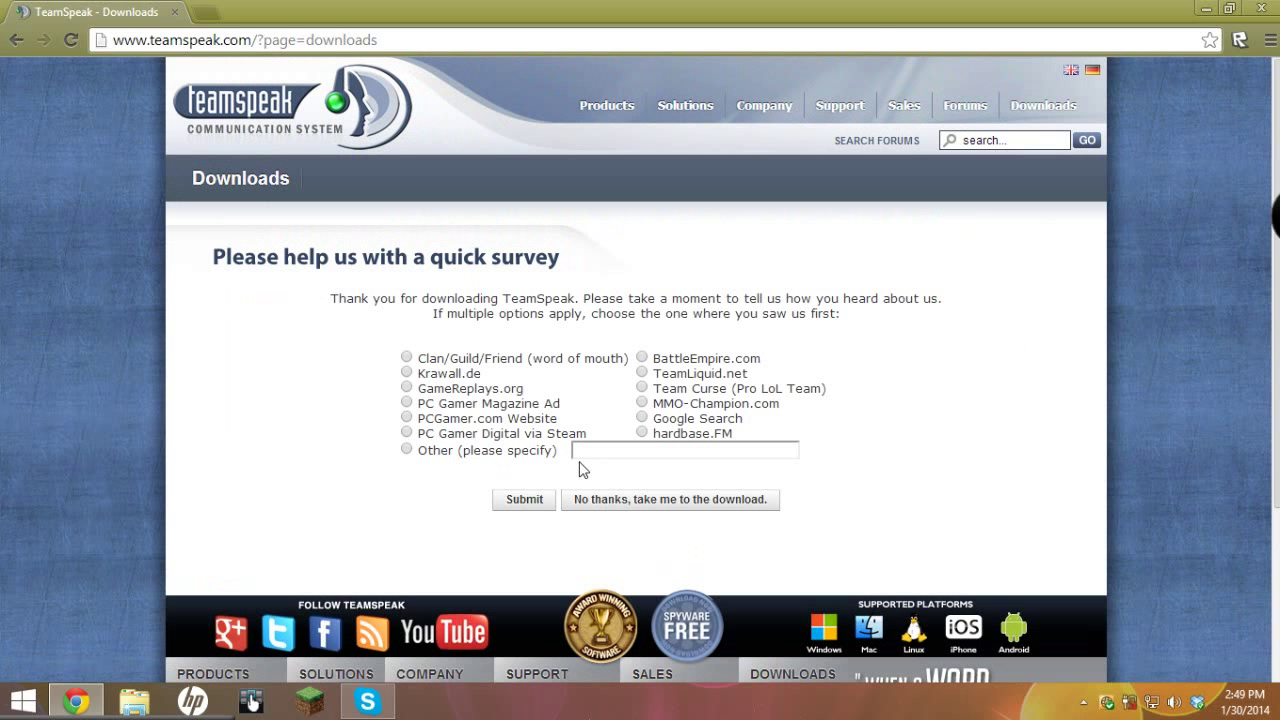
# Skip the survey and download the 32-bit client installer through the direct link
pyautogui.click(605, 505)
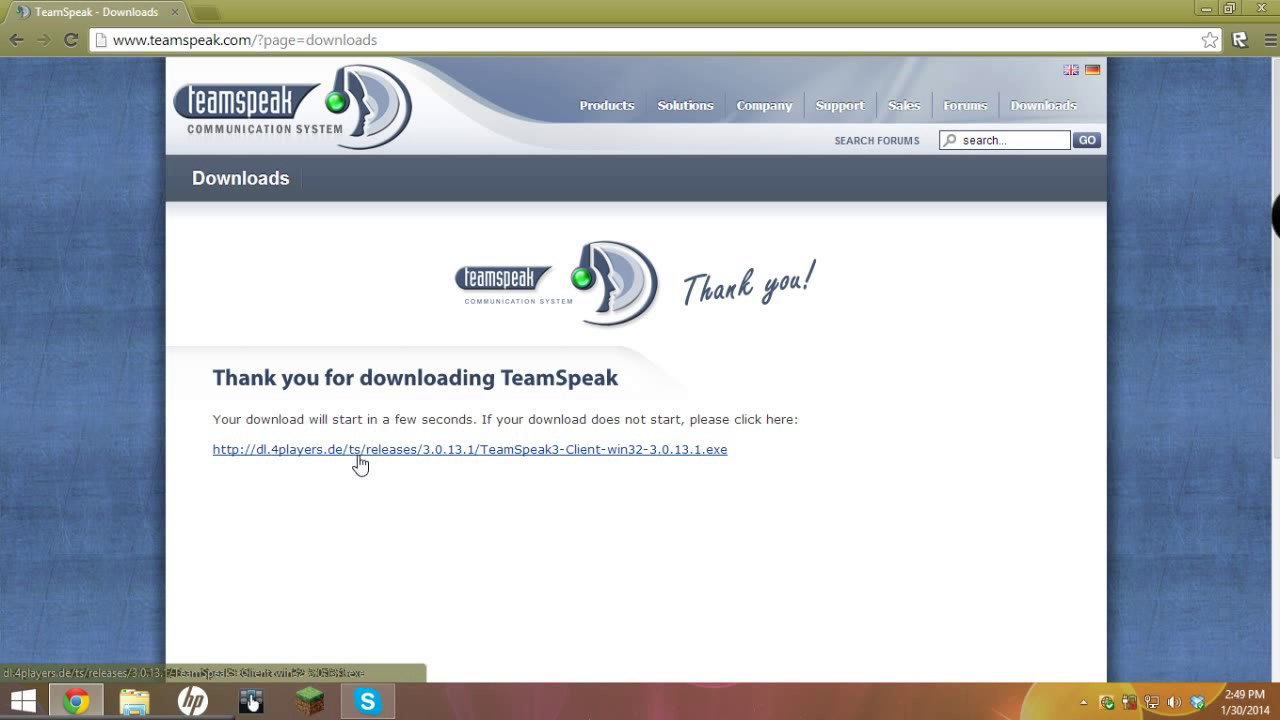
pyautogui.click(244, 460)
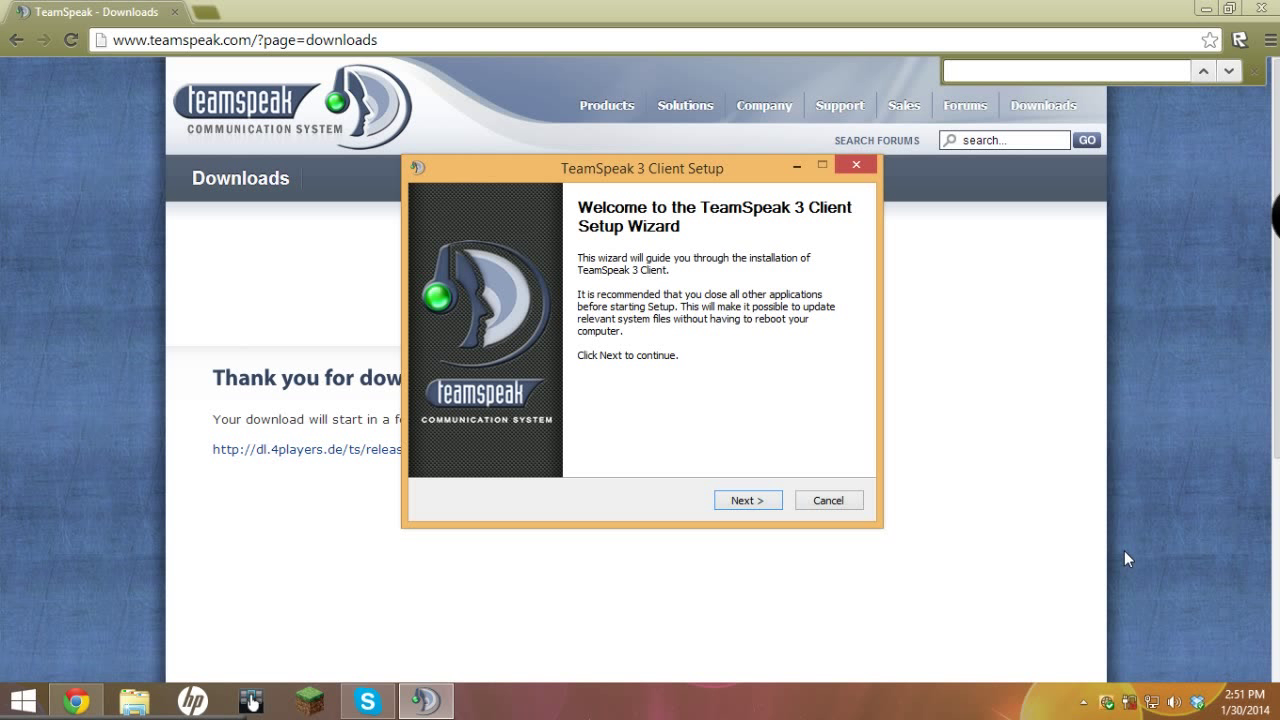
# Accept the license agreement in the client setup and choose to install for anyone using this computer
pyautogui.click(737, 502)
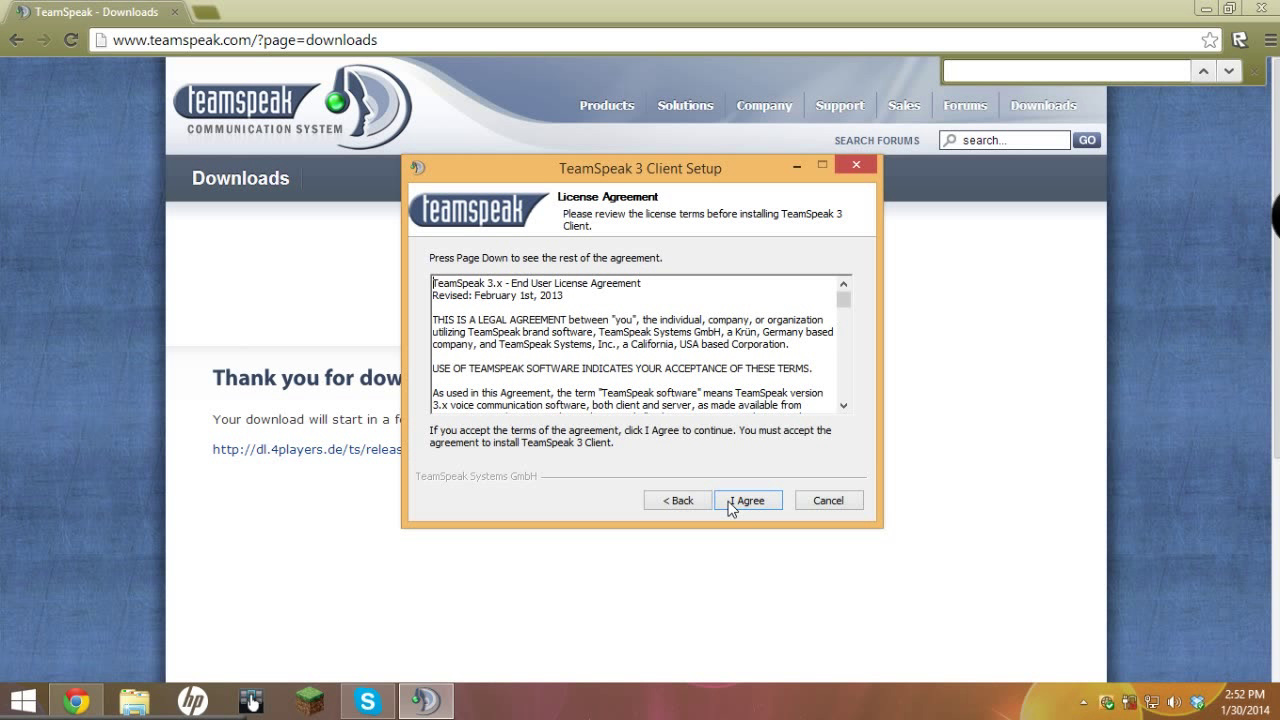
pyautogui.click(733, 505)
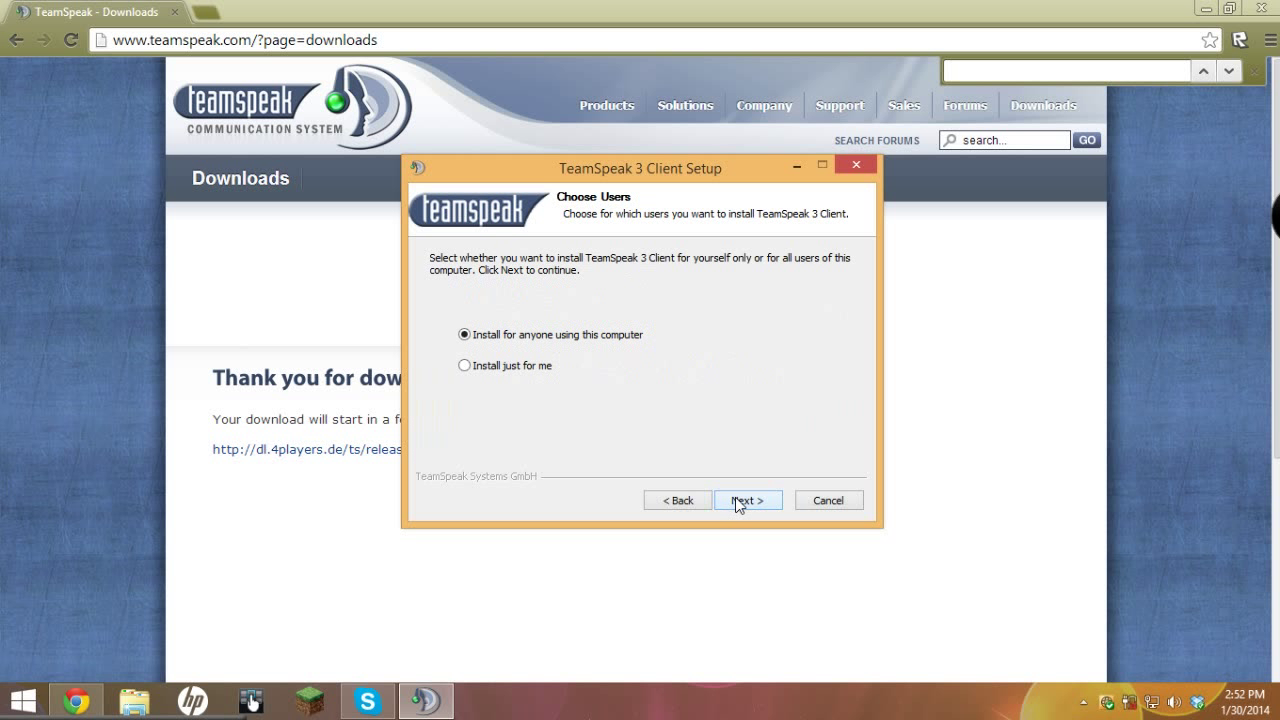
pyautogui.click(480, 367)
pyautogui.click(485, 336)
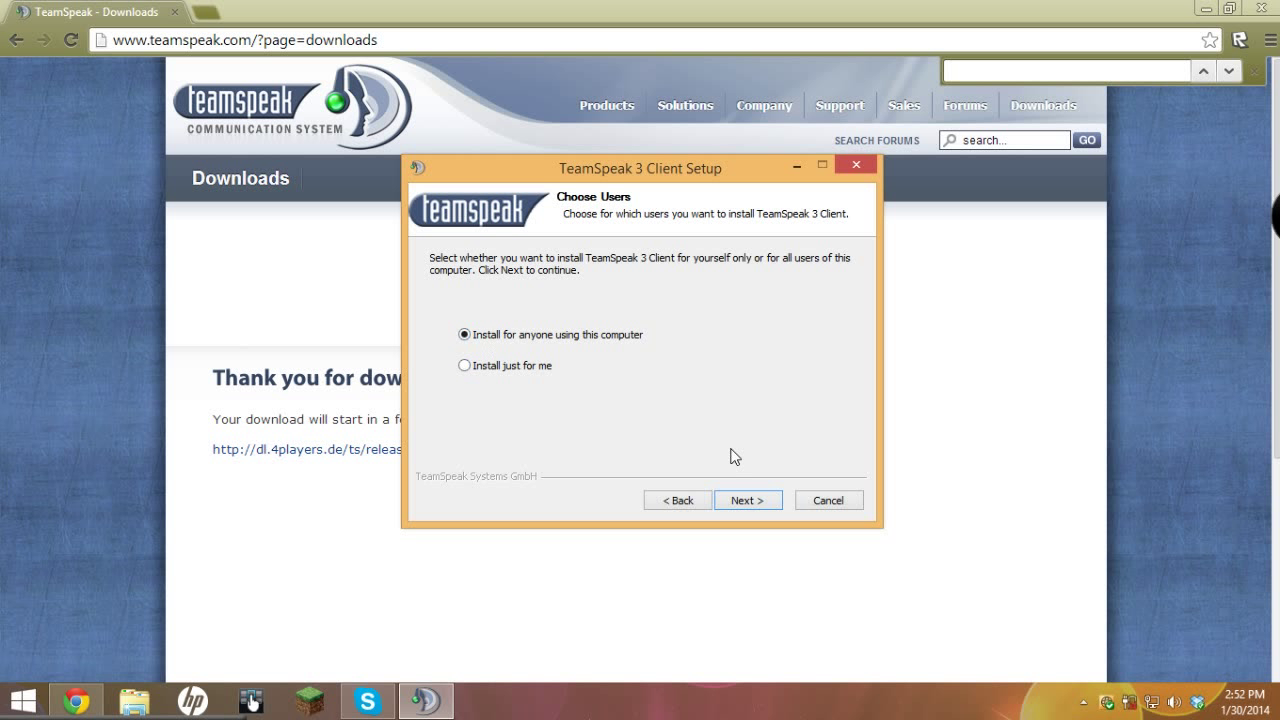
pyautogui.click(760, 500)
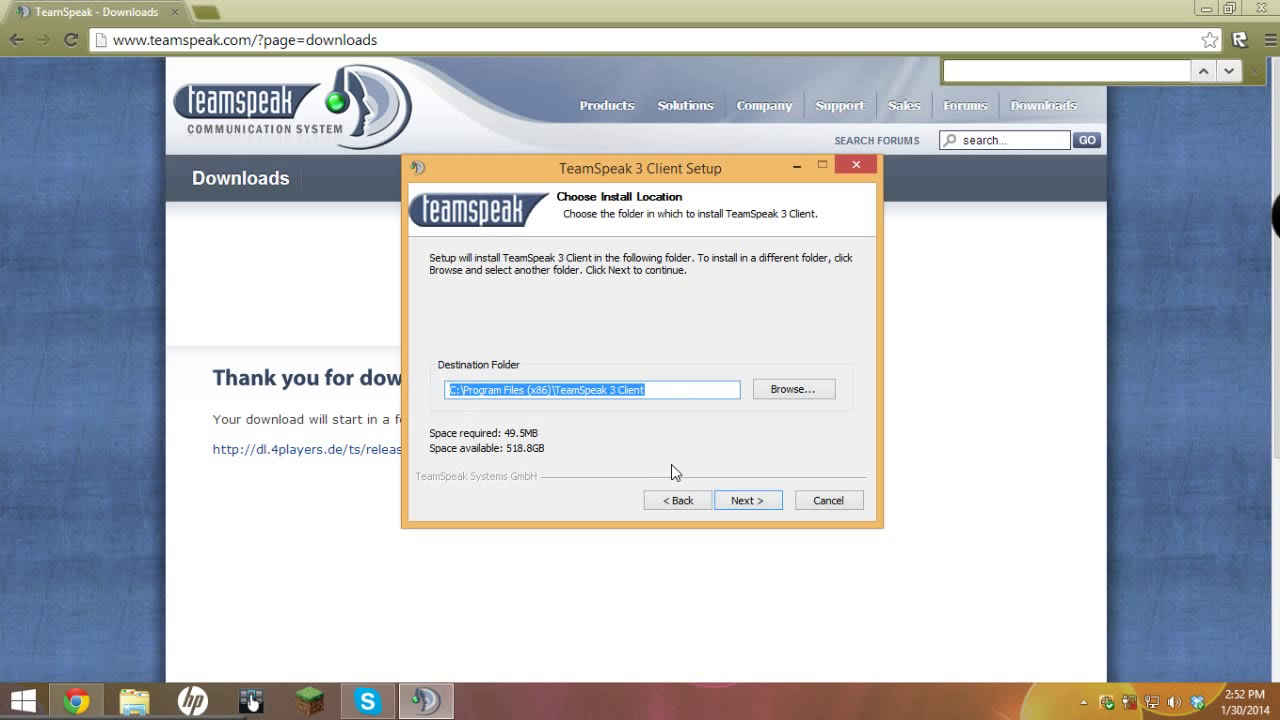
# Accept the default destination folder and the recommended configuration location, and opt out of installing Overwolf
pyautogui.click(734, 501)
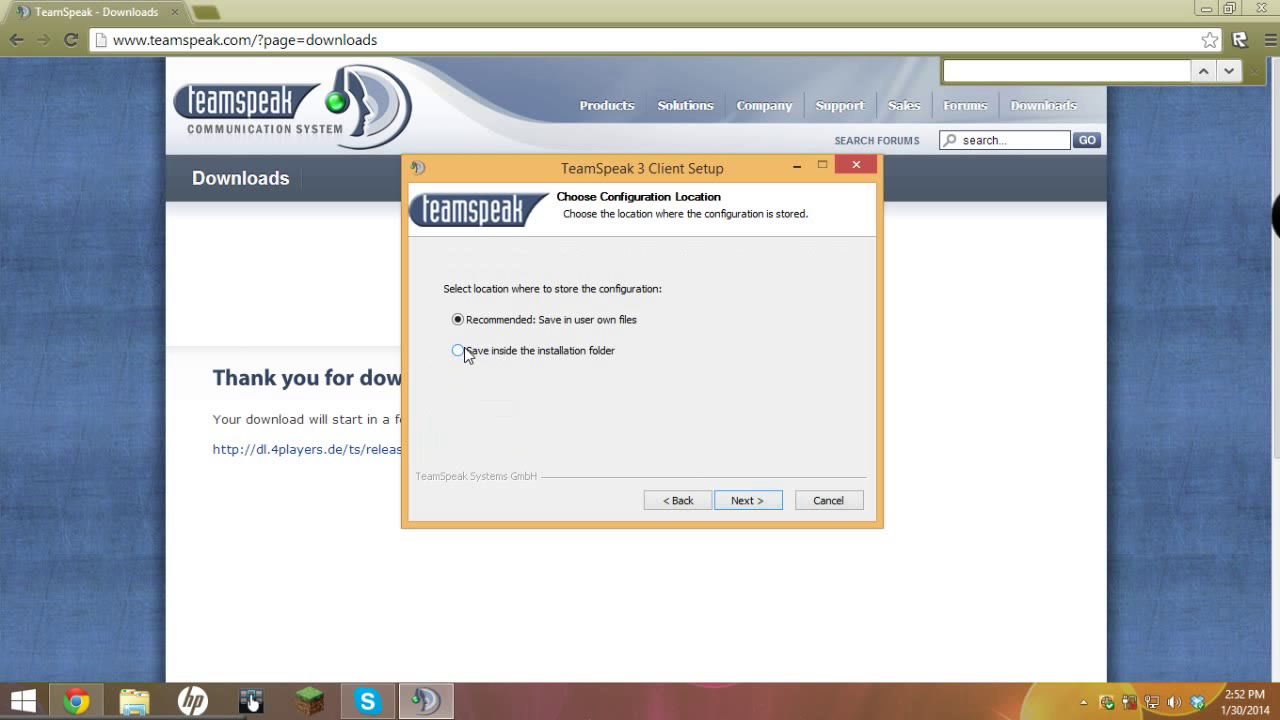
pyautogui.click(759, 506)
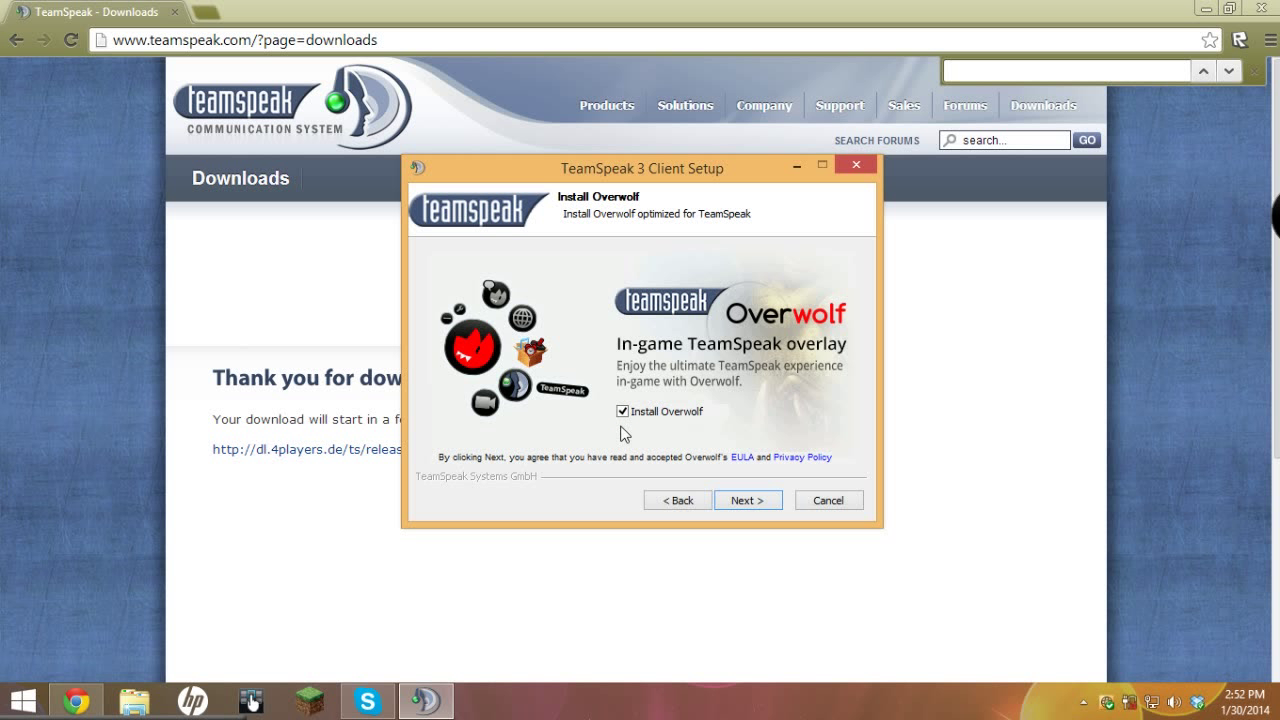
pyautogui.click(1272, 215)
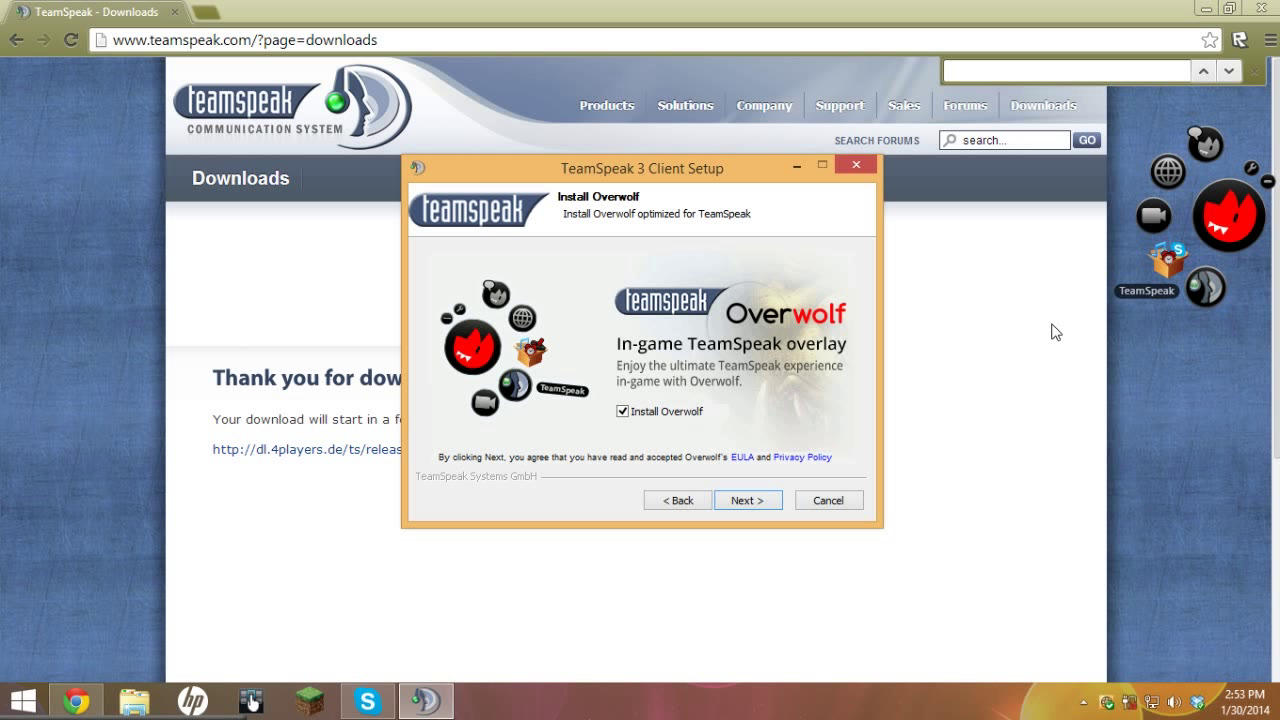
pyautogui.click(643, 413)
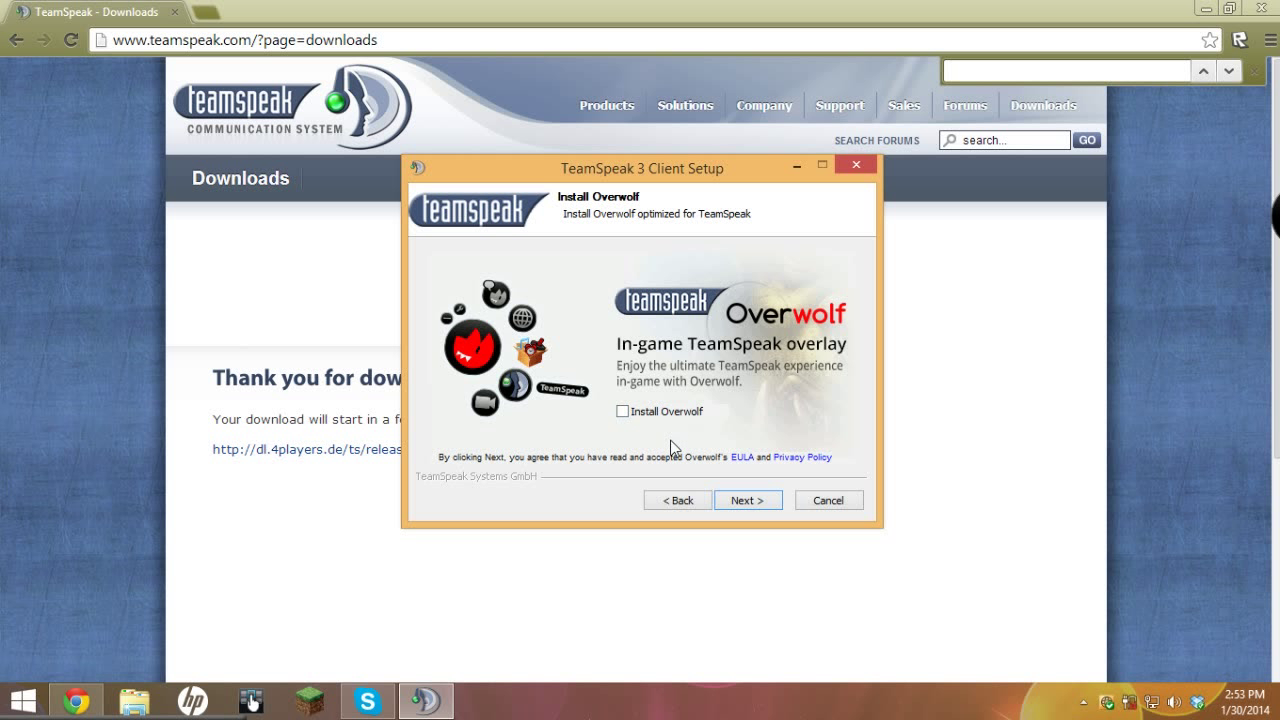
pyautogui.click(742, 500)
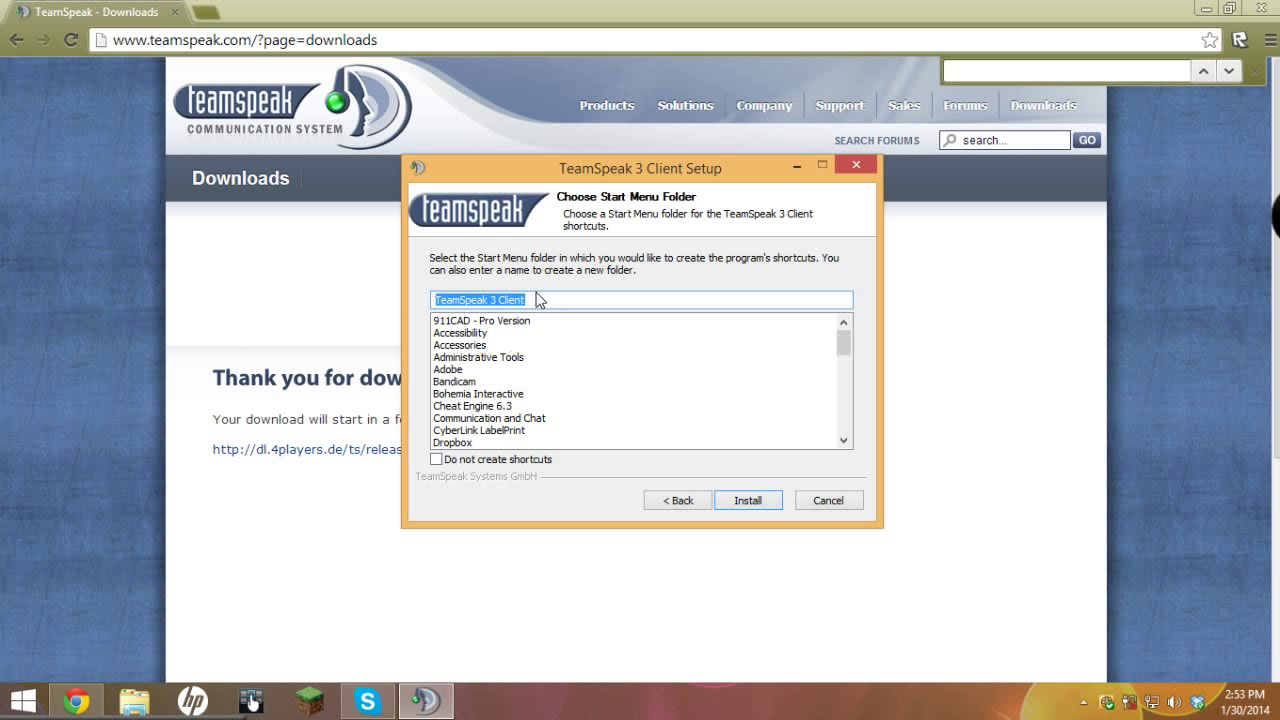
# Install the client with the TeamSpeak 3 Client Start Menu folder, and finish setup with the client set to run
pyautogui.click(751, 504)
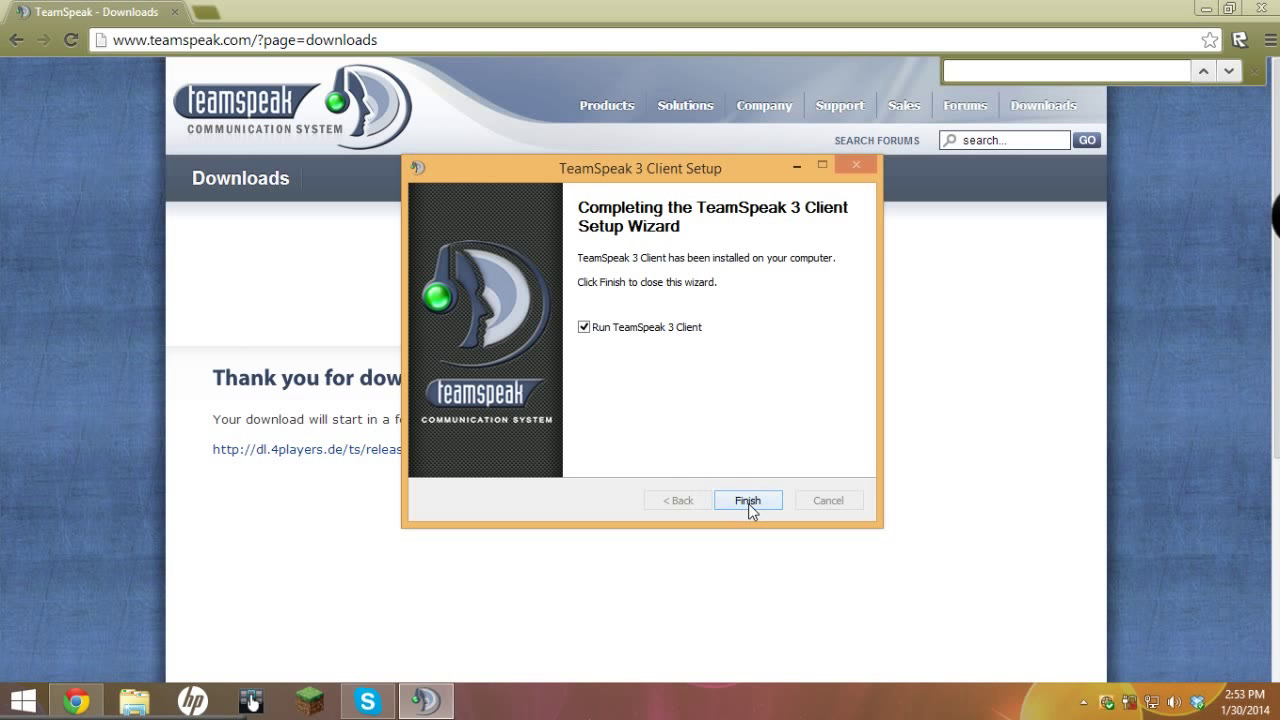
pyautogui.click(747, 502)
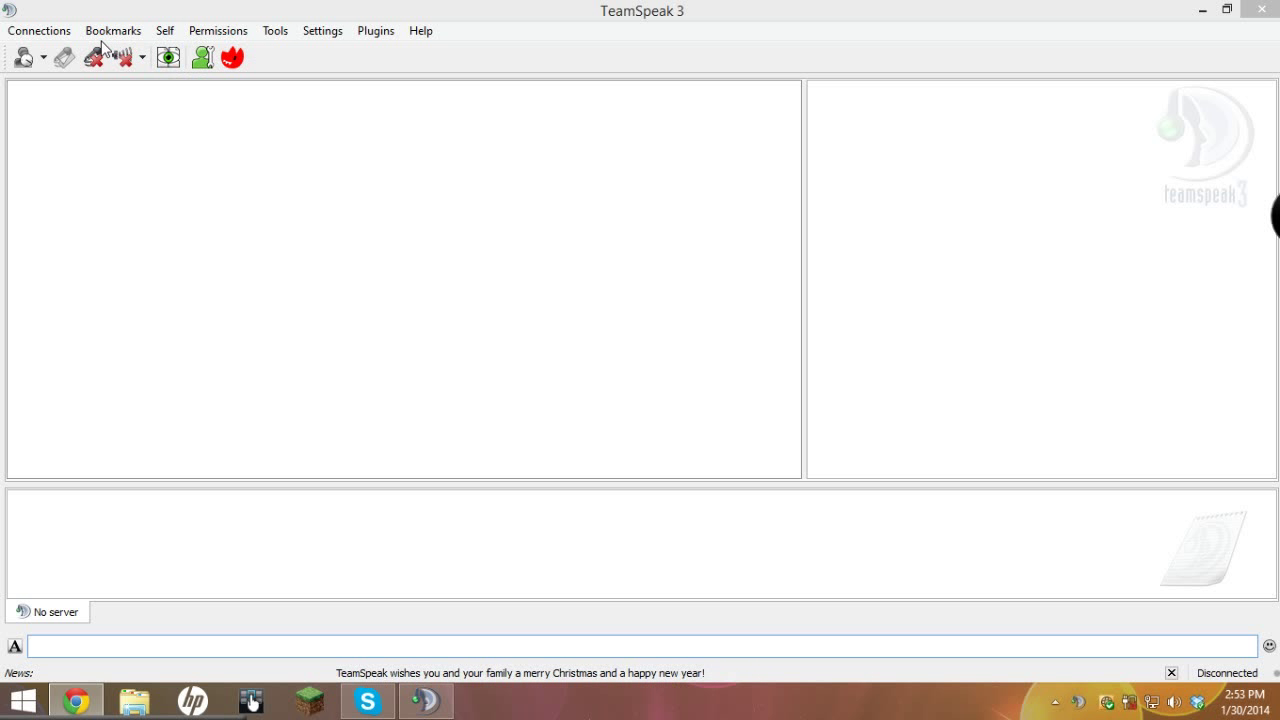
# Open the settings for a new server connection, keeping ks-gaming.vortexservers.com:9992 as the server address
pyautogui.click(55, 34)
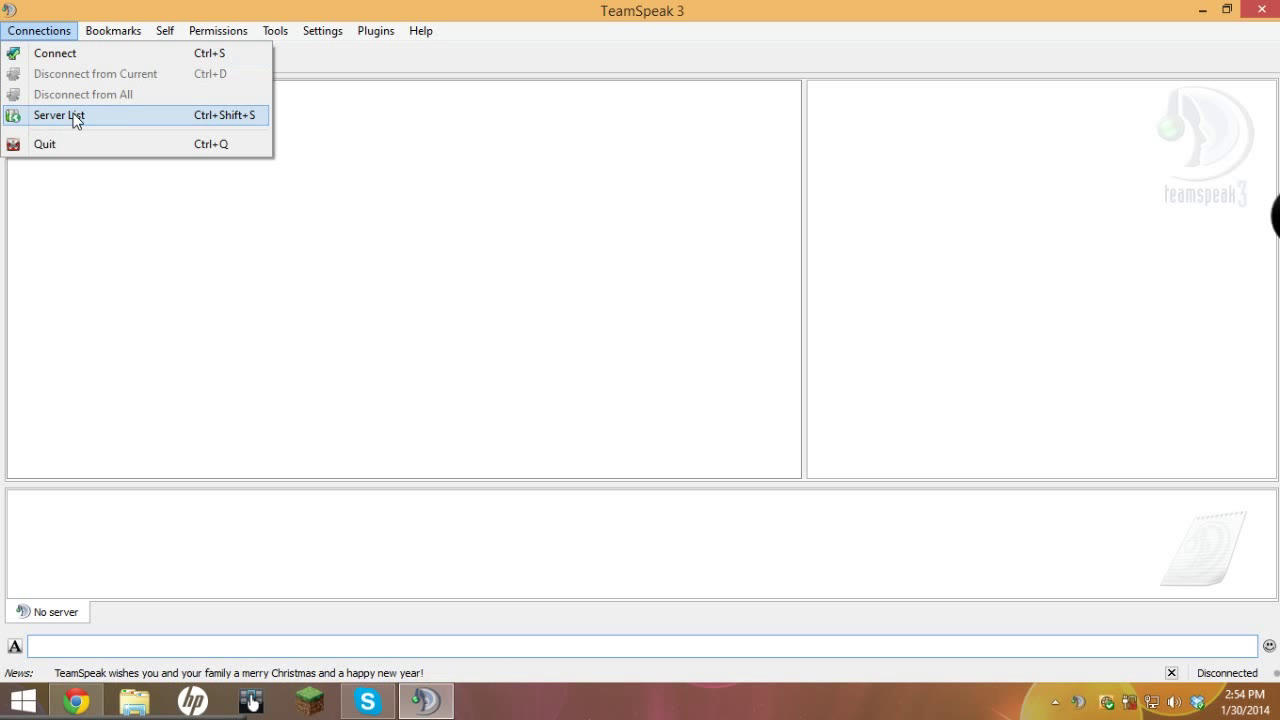
pyautogui.click(64, 54)
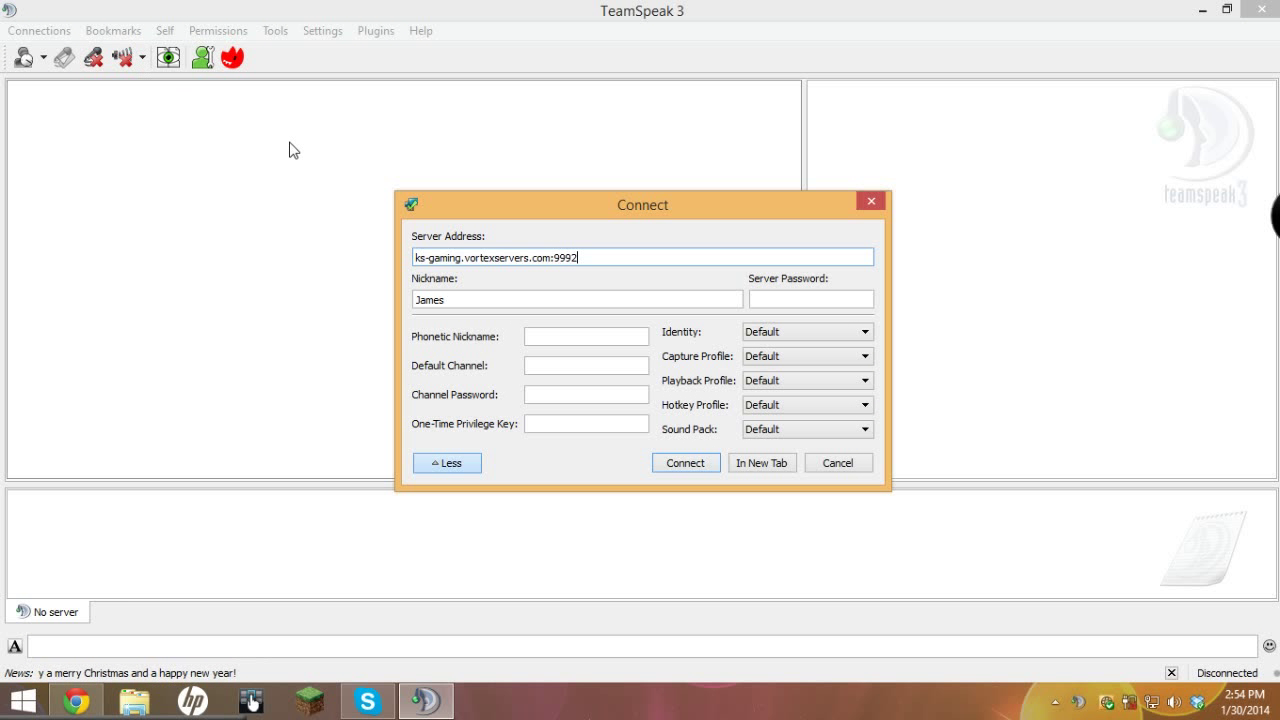
pyautogui.moveTo(632, 259); pyautogui.dragTo(416, 259)
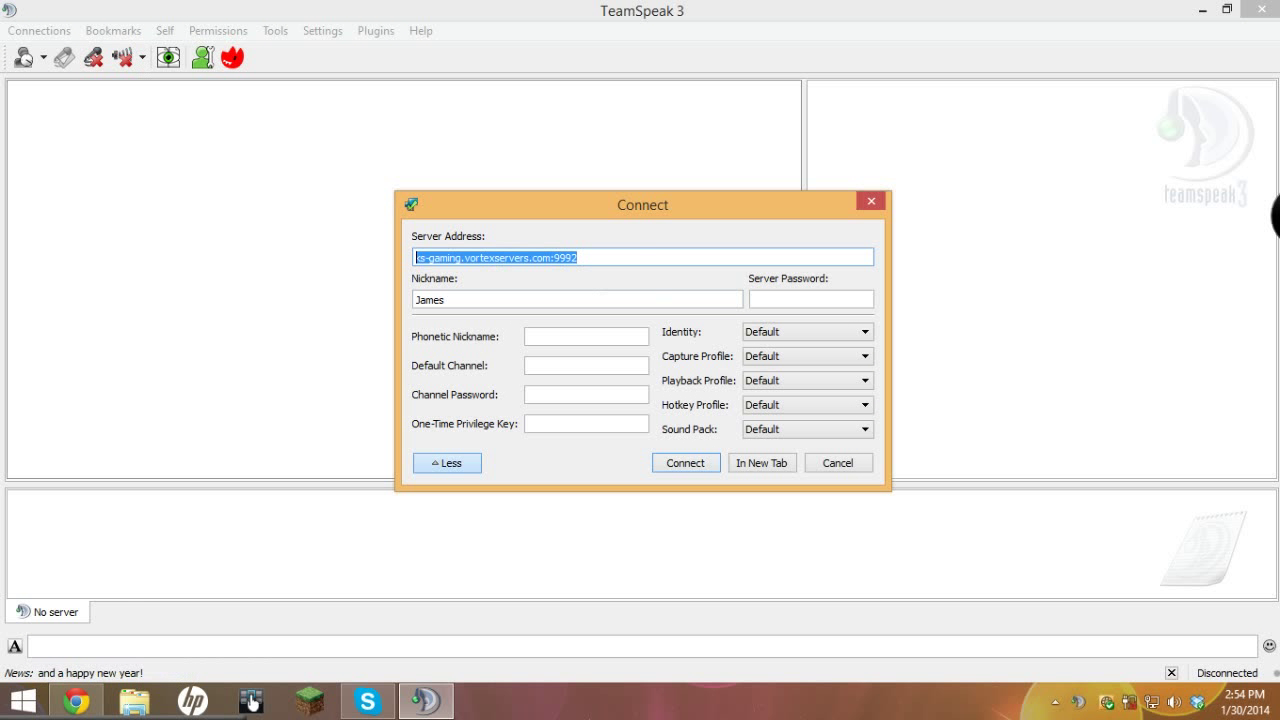
pyautogui.click(595, 260)
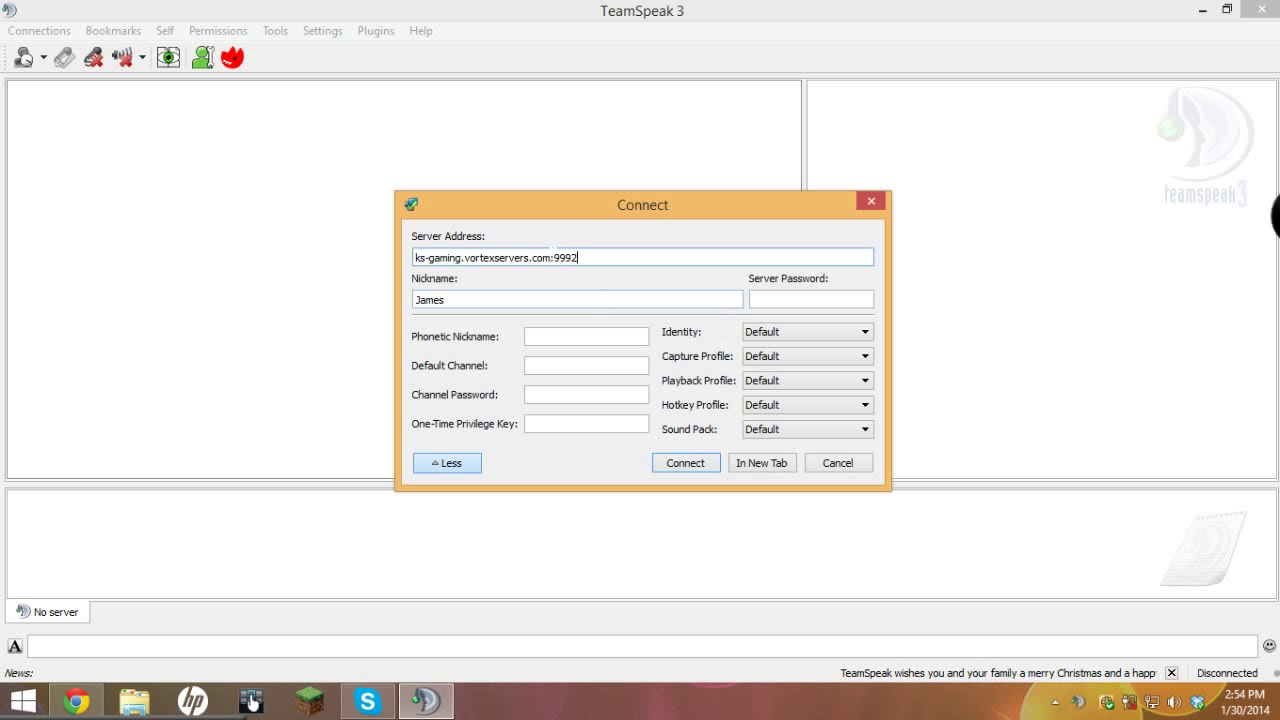
# Replace the nickname for the connection with a personal nickname
pyautogui.press('Tab')
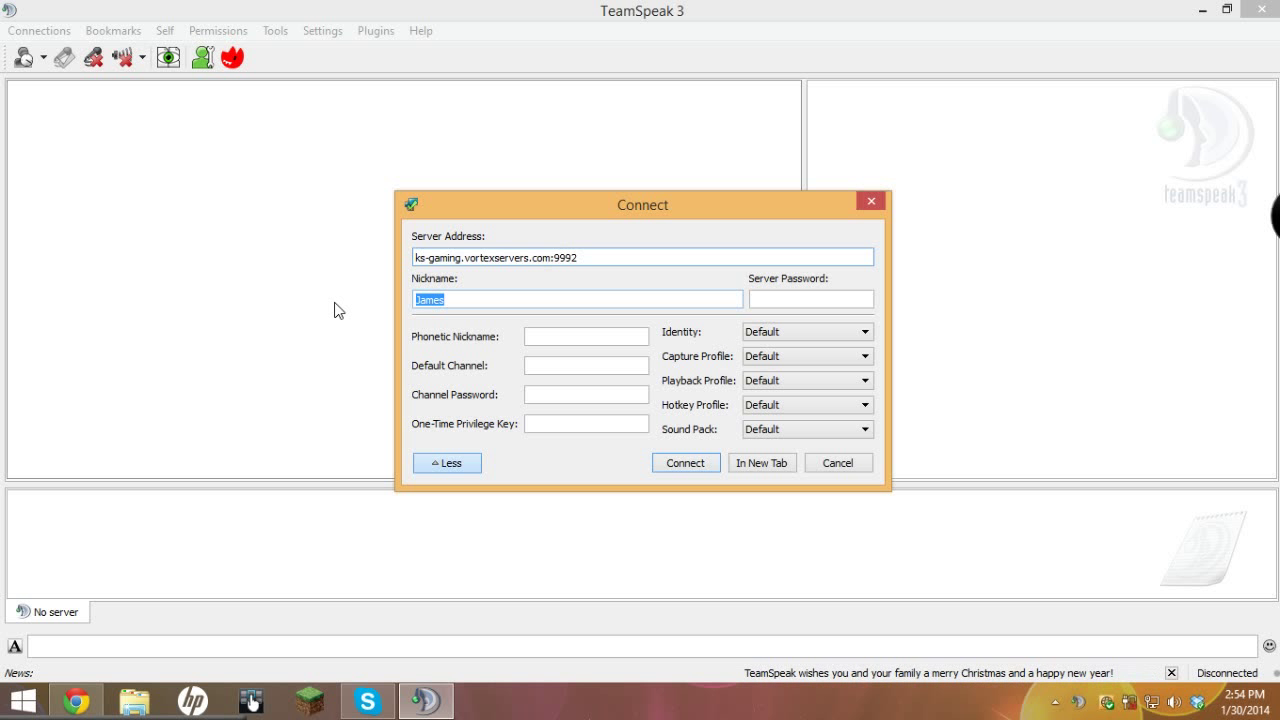
pyautogui.press('BackSpace')
pyautogui.write('Cad')
pyautogui.press('BackSpace')
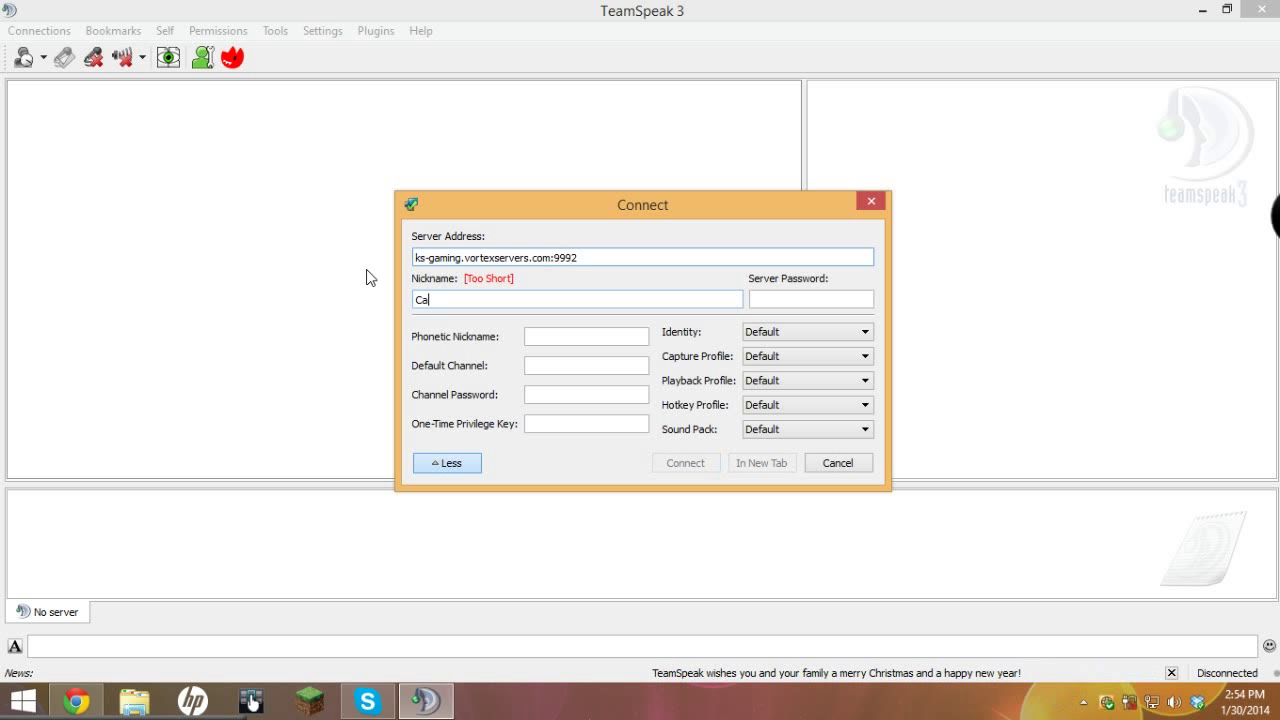
pyautogui.write('den!')
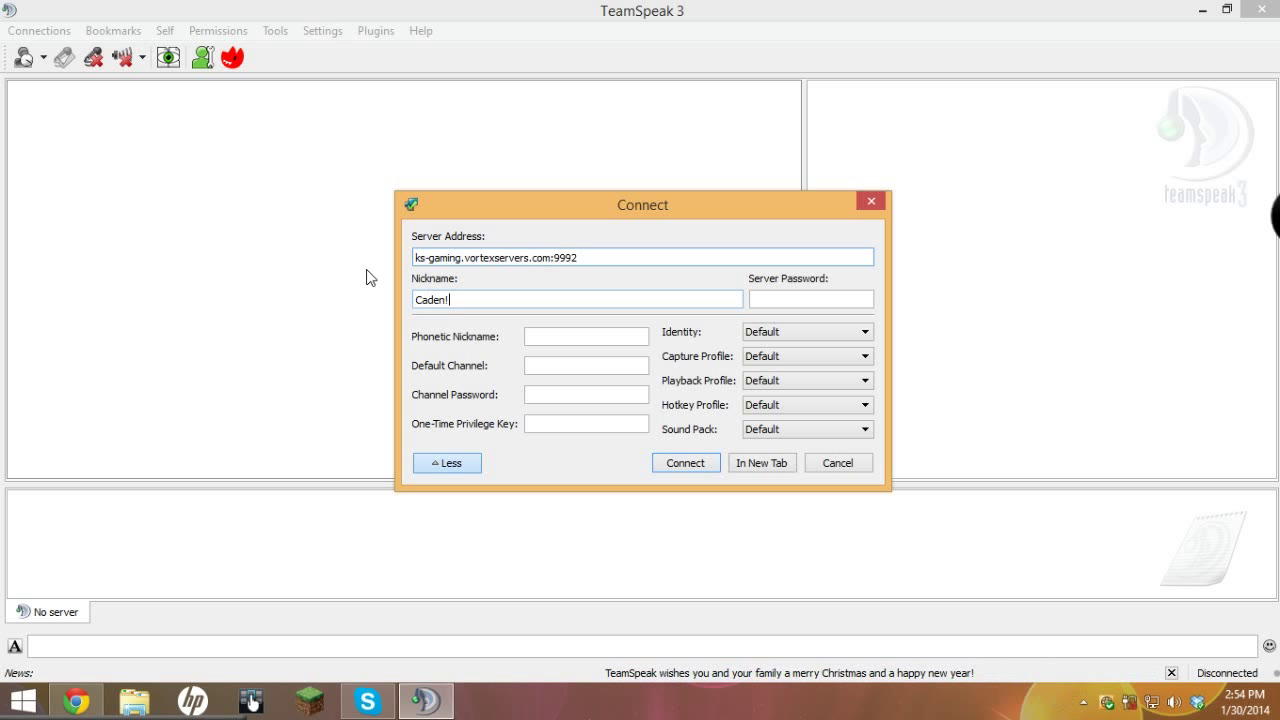
# Connect to the server with the server password left empty and dismiss the host's welcome message
pyautogui.click(805, 297)
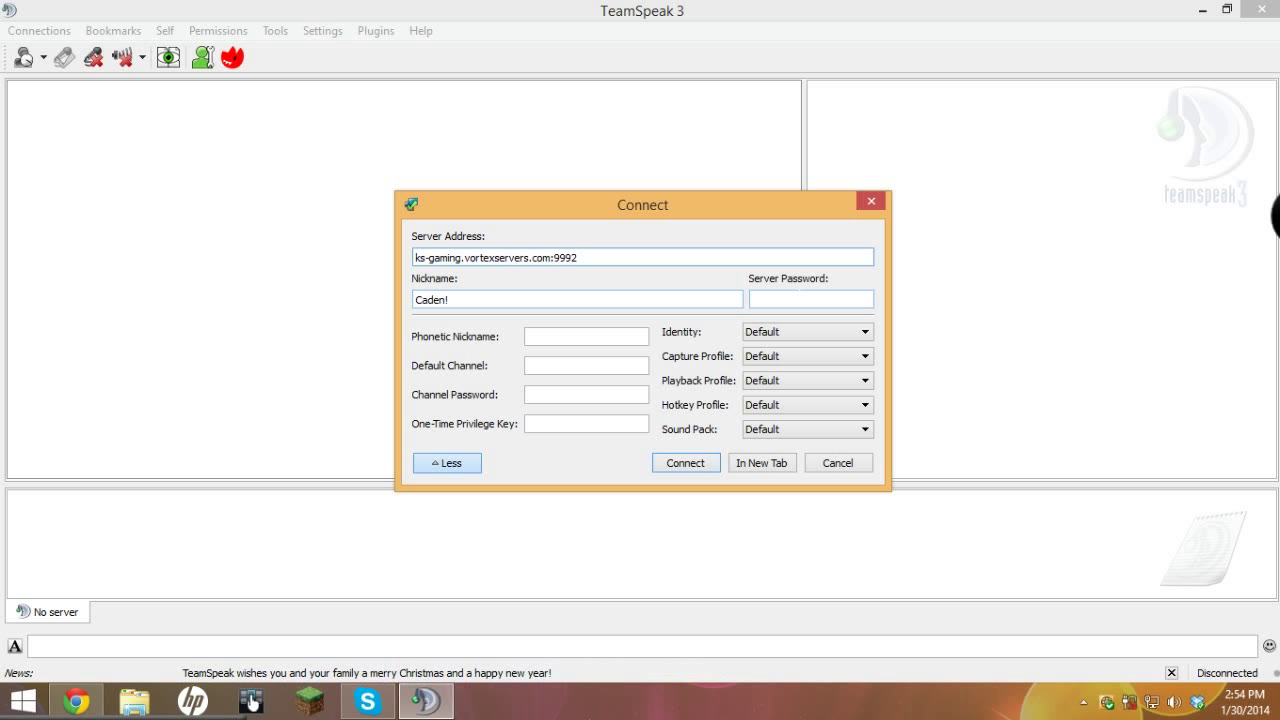
pyautogui.click(692, 458)
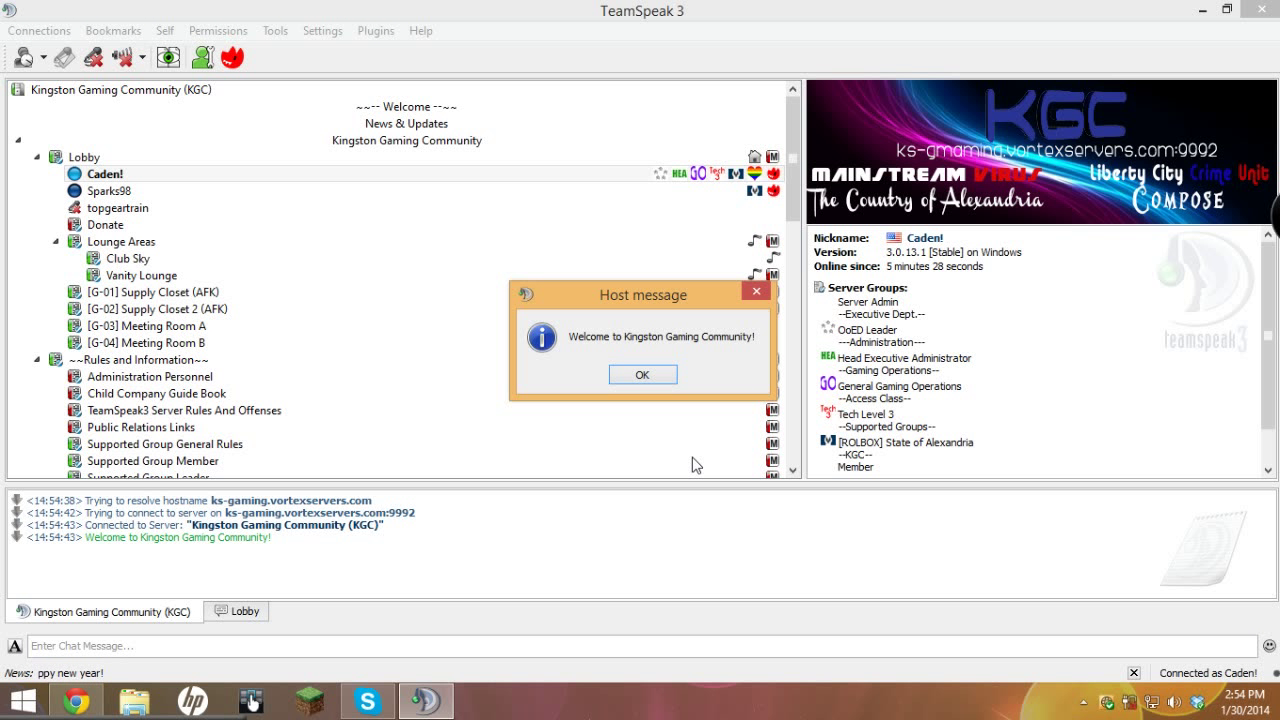
pyautogui.click(641, 377)
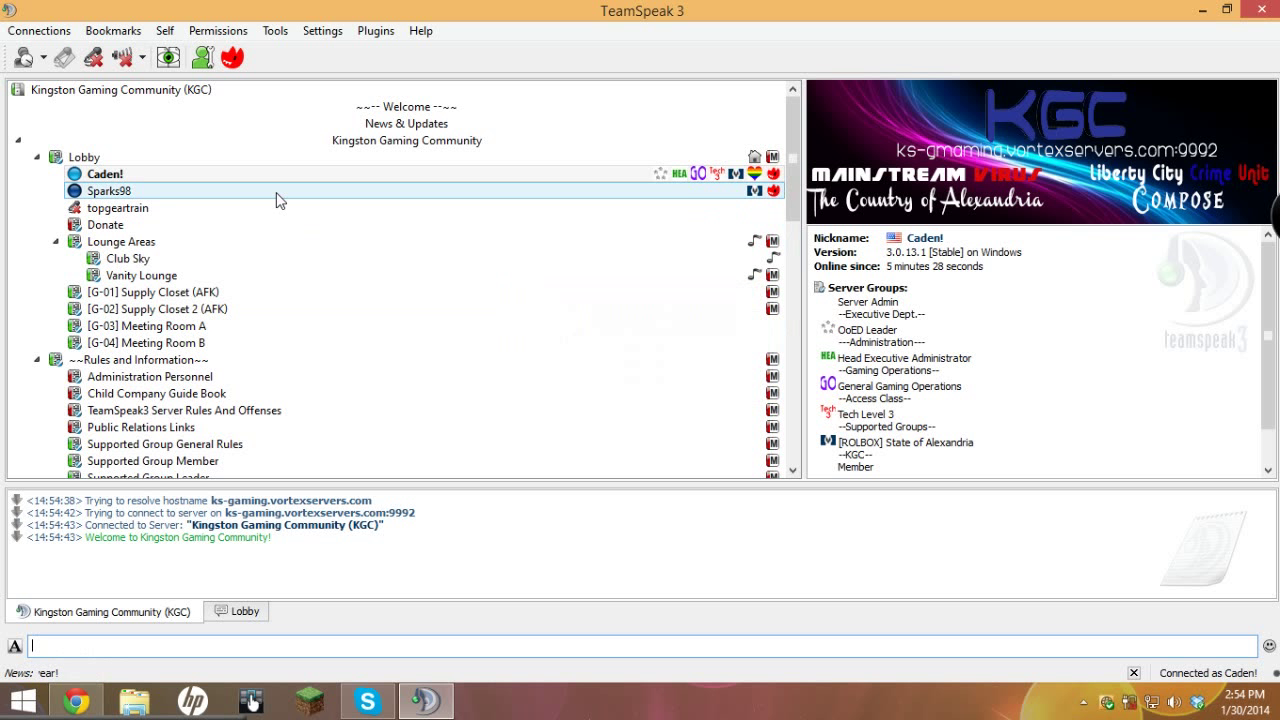
# Mute the microphone and speakers, and look through the server's channel list down to the Administration section
pyautogui.click(123, 60)
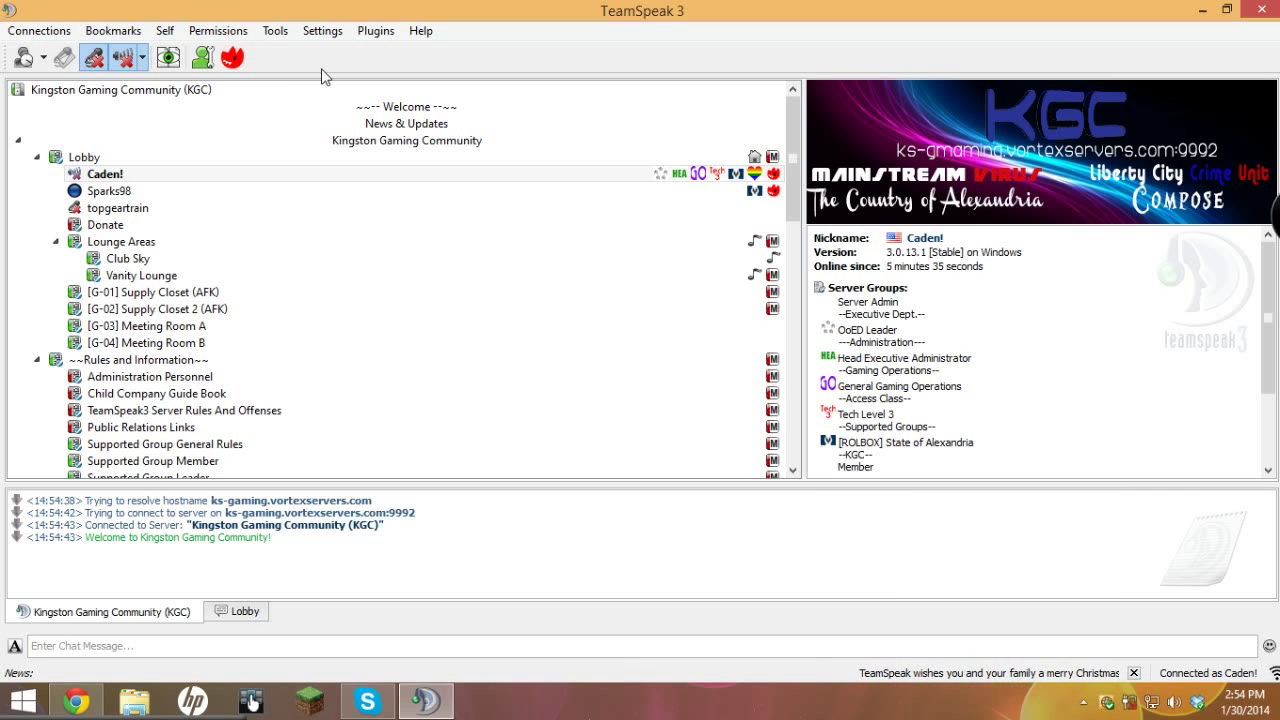
pyautogui.scroll(-2, 800, 172)
pyautogui.scroll(-9, 800, 172)
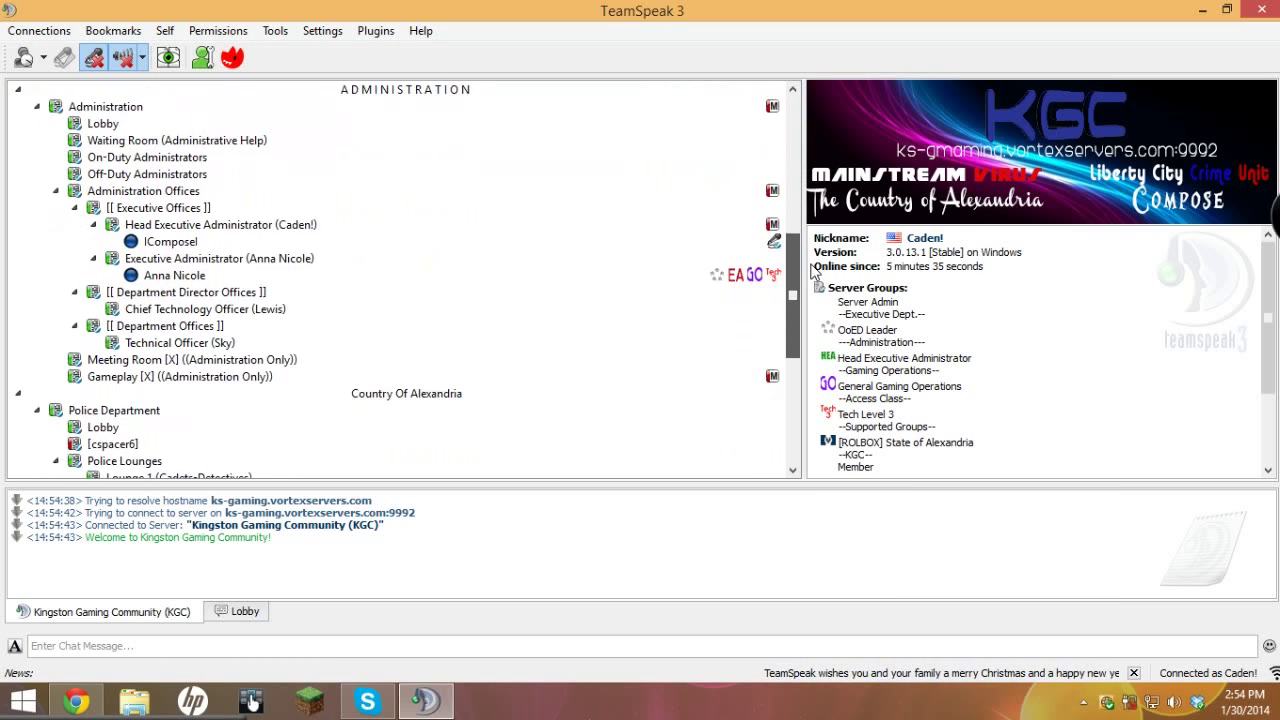